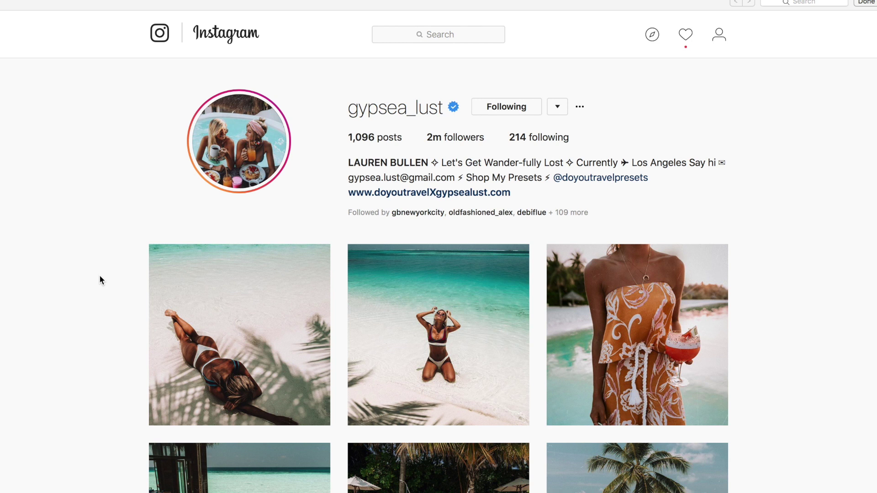
- Browse the travel photos on the Instagram profile to study their colour style
{"action": "scroll", "coordinate": [100, 278], "scroll_direction": "down", "scroll_amount": 5}
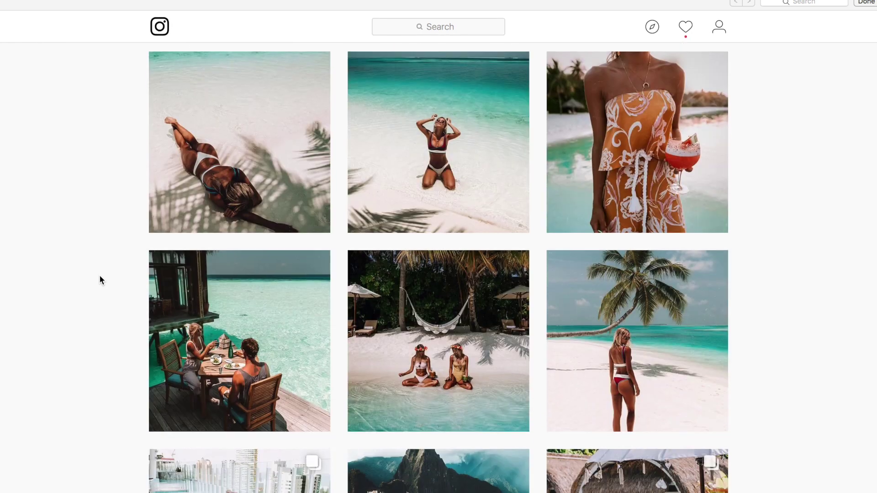
{"action": "scroll", "coordinate": [100, 276], "scroll_direction": "down", "scroll_amount": 10}
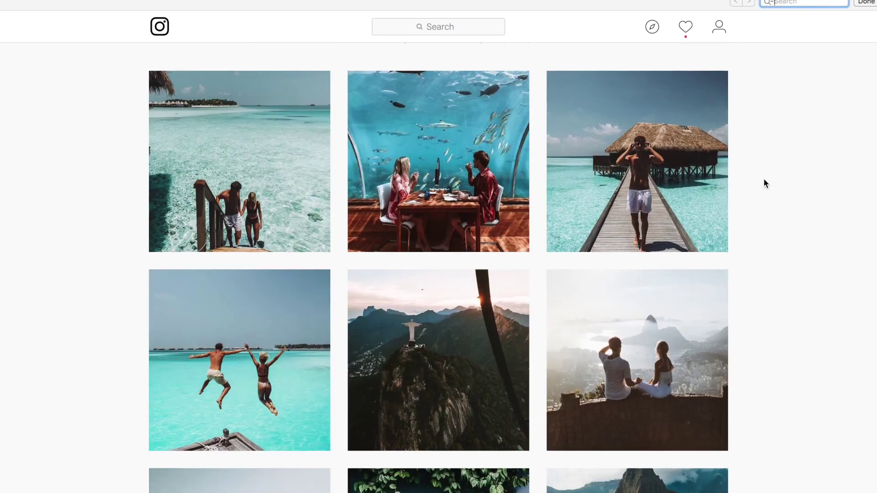
{"action": "scroll", "coordinate": [766, 184], "scroll_direction": "down", "scroll_amount": 5}
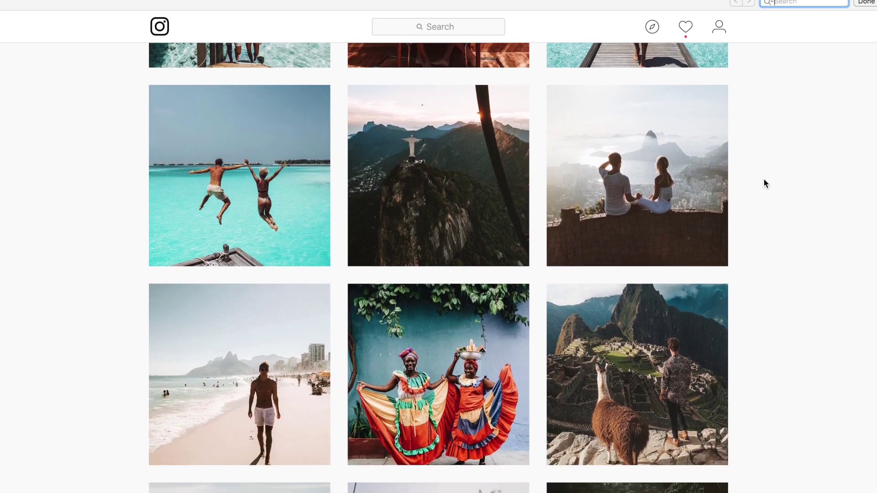
{"action": "scroll", "coordinate": [764, 180], "scroll_direction": "down", "scroll_amount": 10}
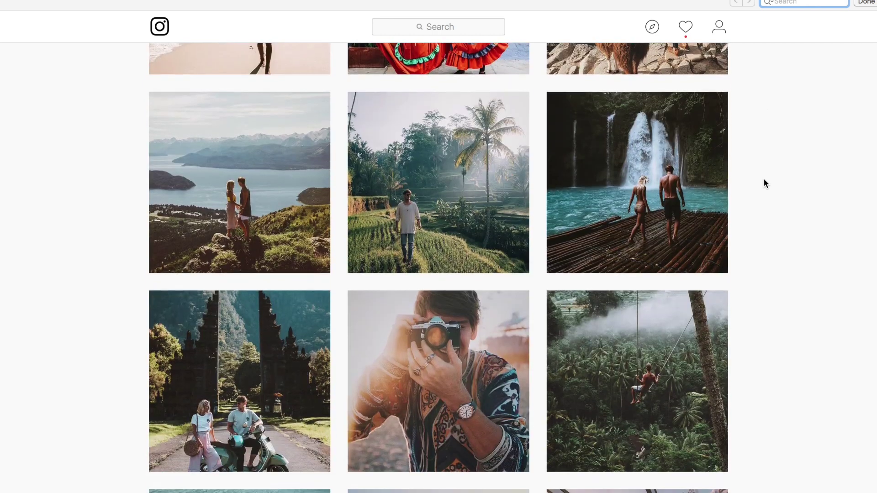
{"action": "scroll", "coordinate": [763, 183], "scroll_direction": "down", "scroll_amount": 6}
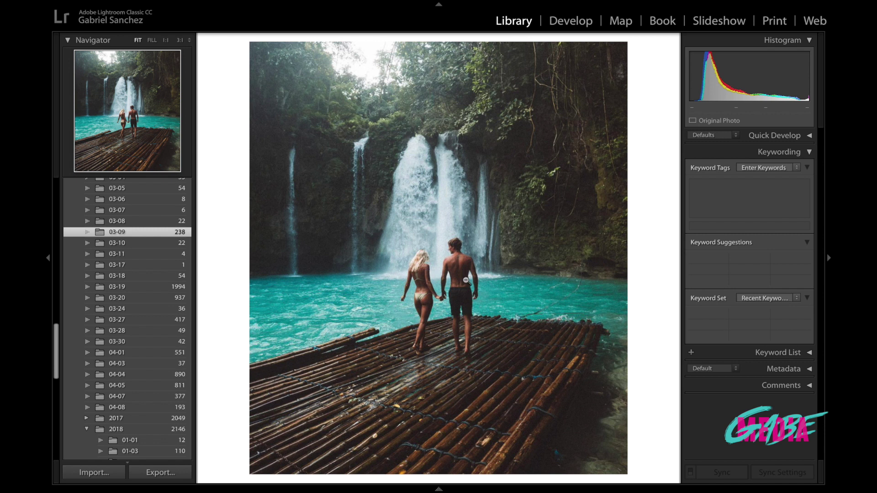
- Open the poolside photo of the woman in the yellow bikini for developing and compare it with its unedited version
{"action": "key", "text": "Right"}
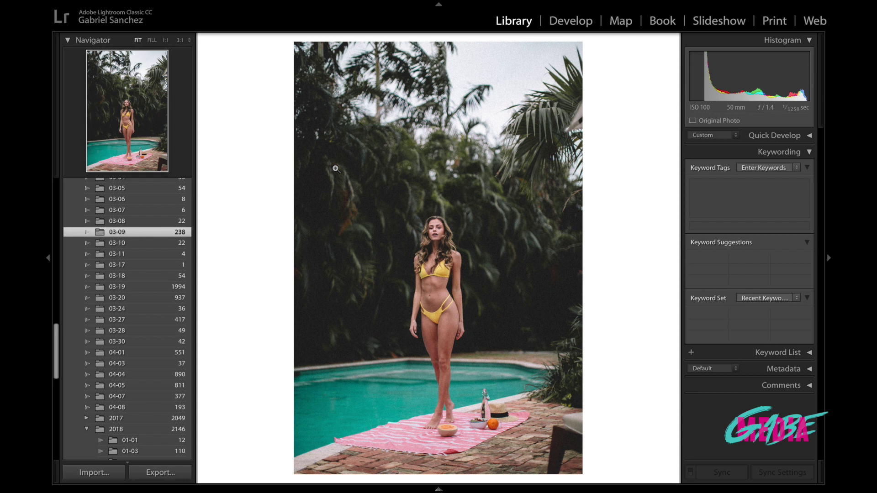
{"action": "key", "text": "g"}
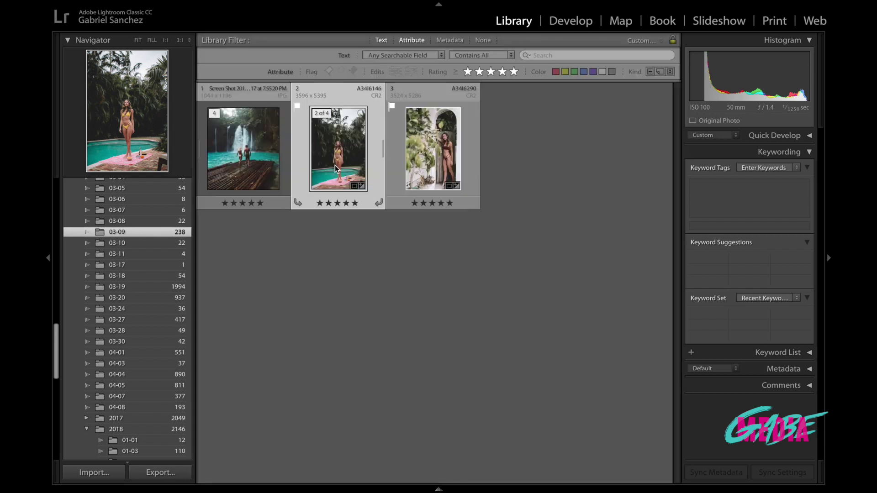
{"action": "left_click", "coordinate": [581, 22]}
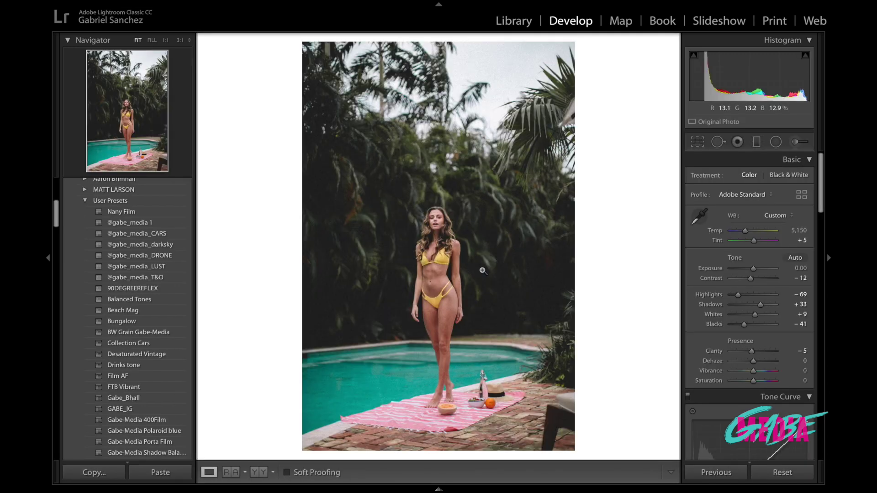
{"action": "key", "text": "backslash"}
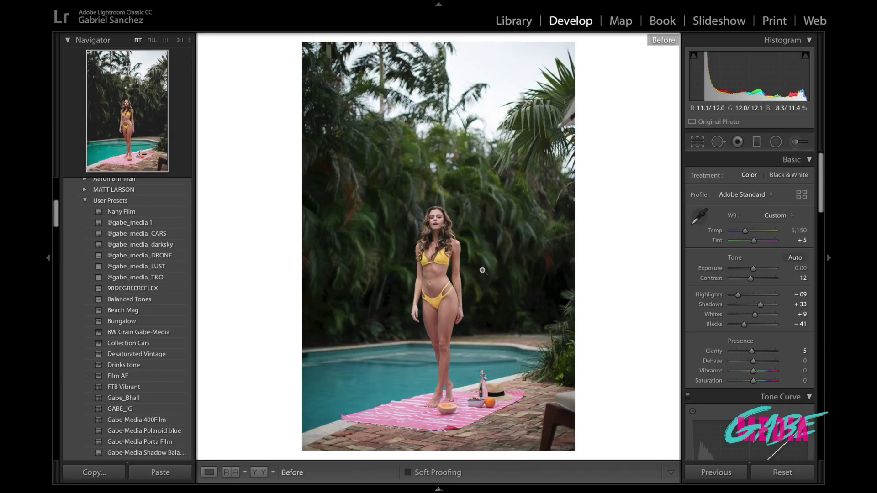
{"action": "key", "text": "backslash"}
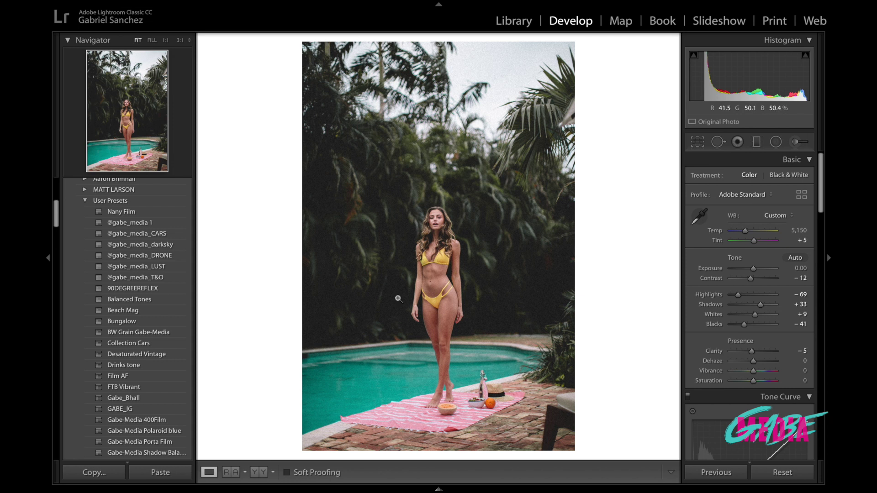
- Show the waterfall photo as reference beside the active poolside photo and hide the filmstrip
{"action": "key", "text": "shift+r"}
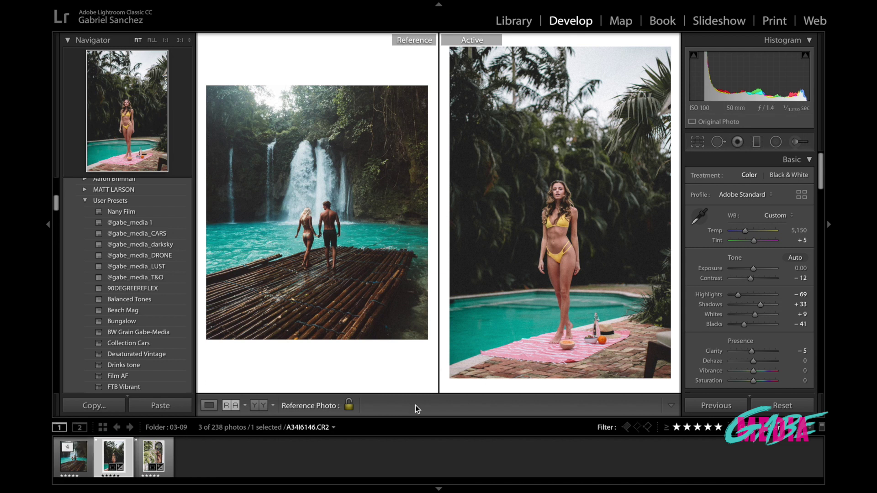
{"action": "left_click", "coordinate": [439, 490]}
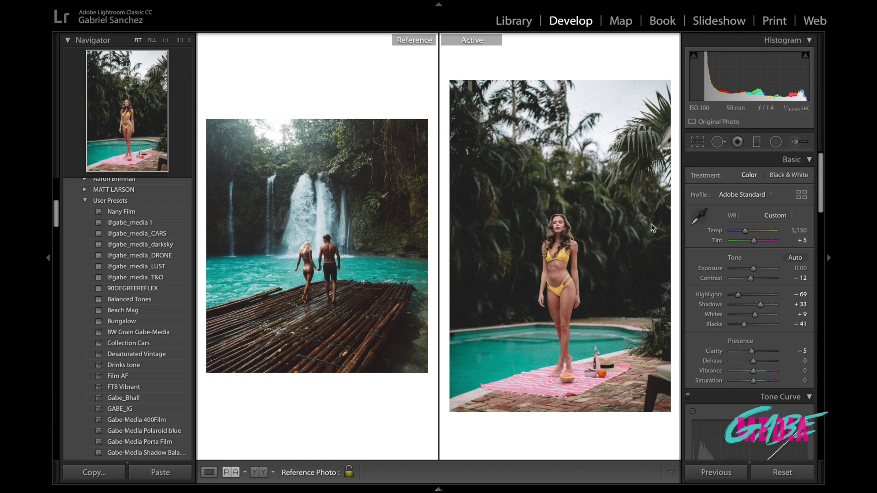
- Examine the basic tone and presence settings, comparing the people and skin tones in both photos up close
{"action": "left_click", "coordinate": [357, 262]}
{"action": "left_click", "coordinate": [304, 264]}
{"action": "scroll", "coordinate": [758, 330], "scroll_direction": "down", "scroll_amount": 3}
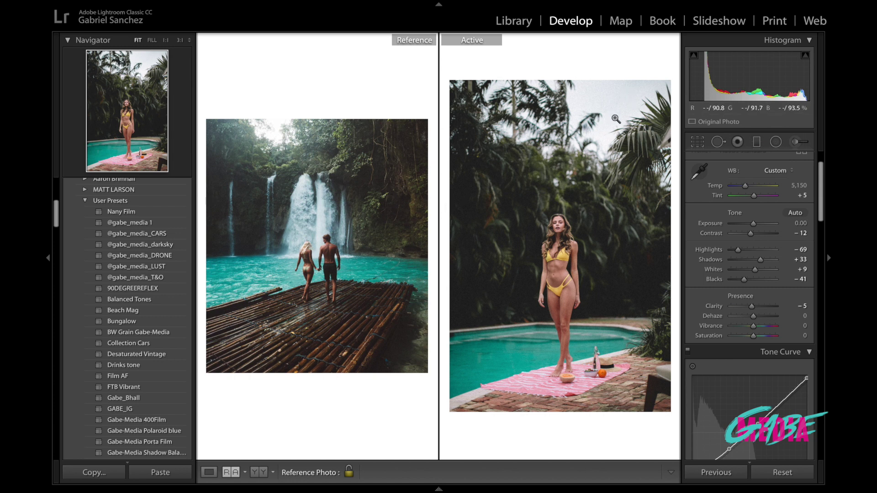
{"action": "scroll", "coordinate": [752, 252], "scroll_direction": "down", "scroll_amount": 2}
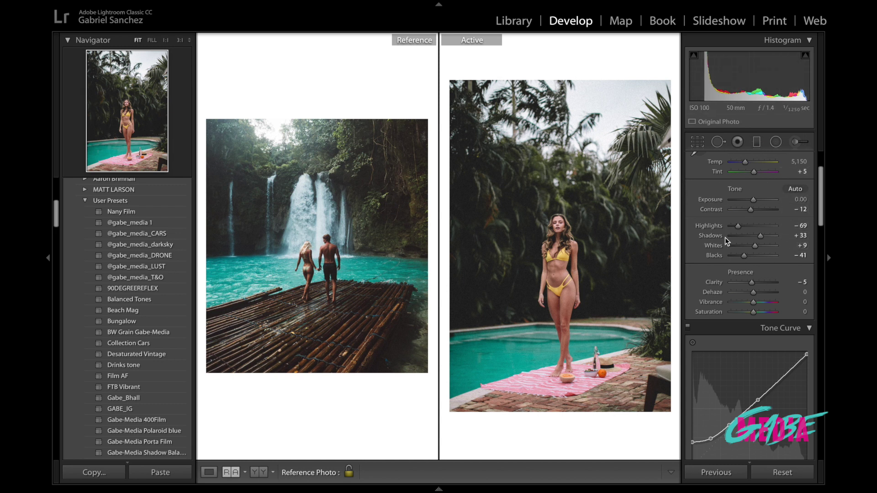
{"action": "scroll", "coordinate": [725, 237], "scroll_direction": "down", "scroll_amount": 3}
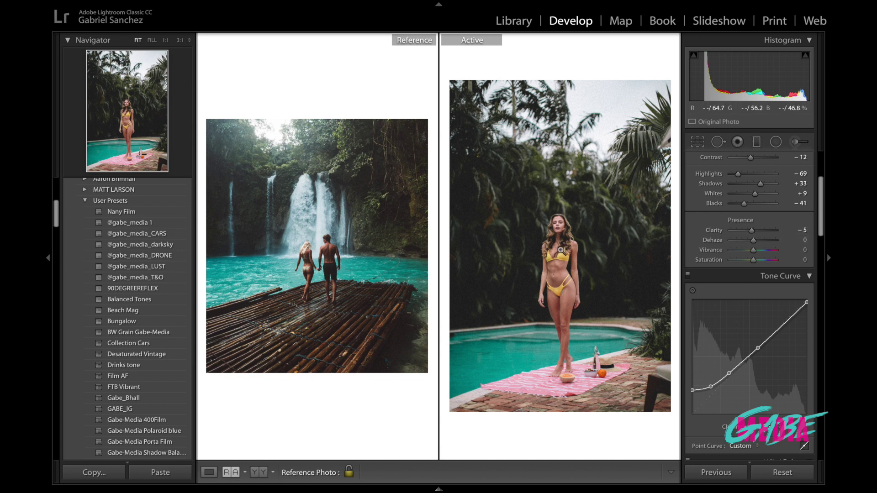
{"action": "left_click", "coordinate": [322, 237]}
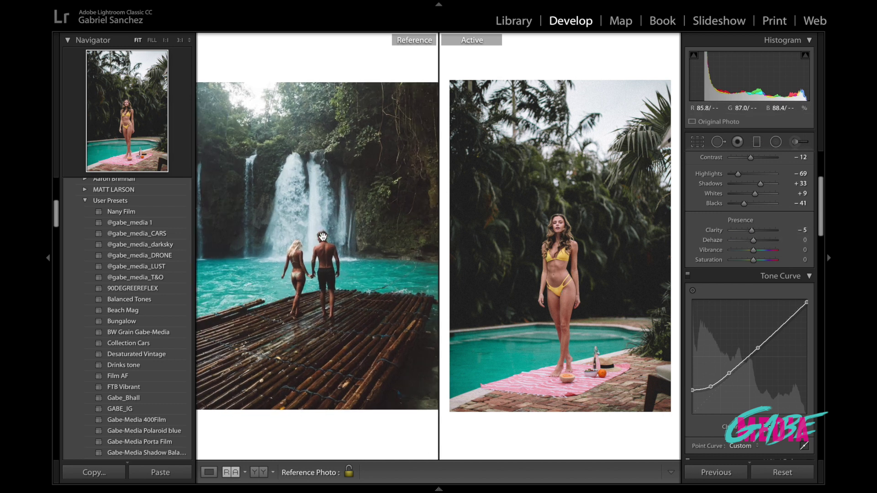
{"action": "left_click_drag", "start_coordinate": [297, 264], "coordinate": [319, 273]}
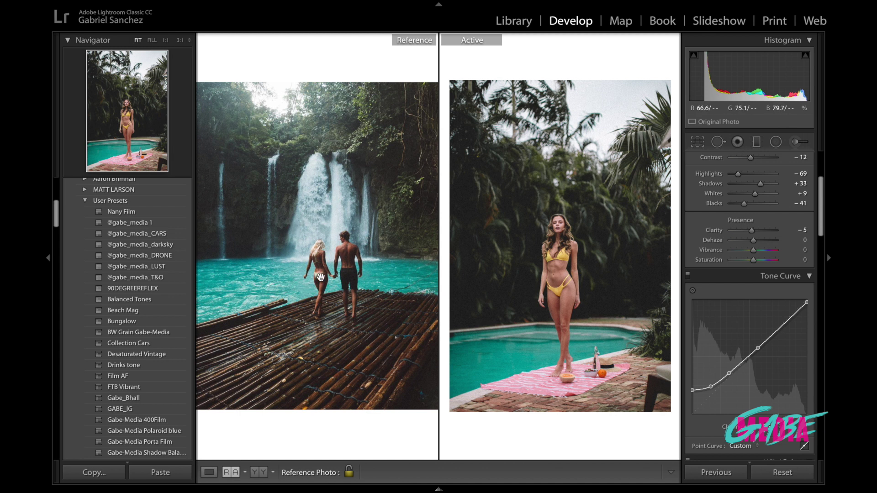
{"action": "left_click", "coordinate": [334, 241]}
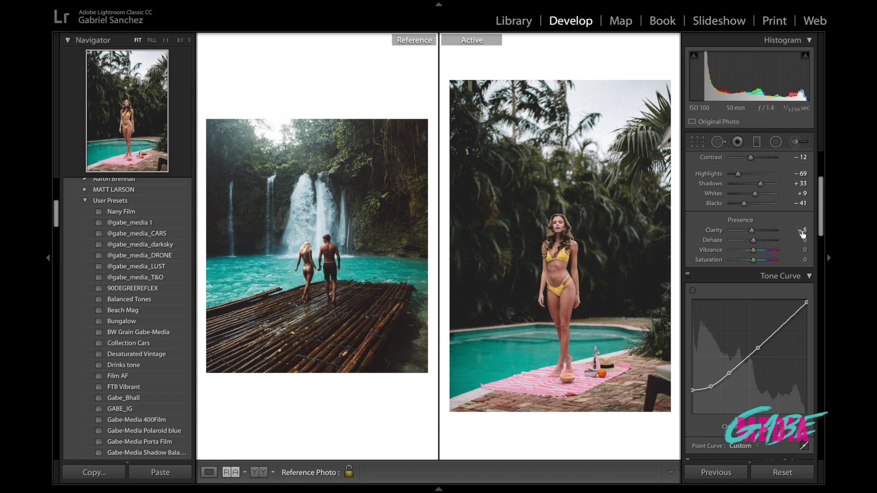
{"action": "left_click", "coordinate": [554, 235]}
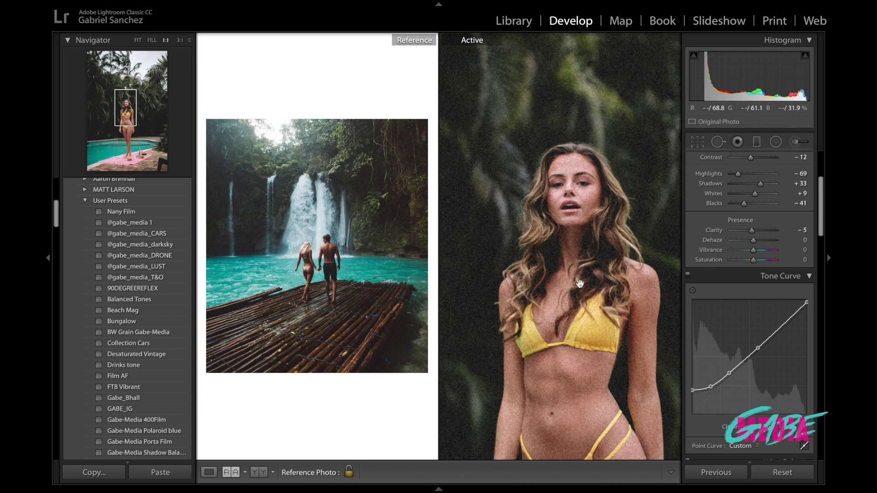
{"action": "left_click", "coordinate": [569, 261]}
- Compare the dark areas of both photos and slightly lower the black point of the RGB tone curve
{"action": "scroll", "coordinate": [725, 281], "scroll_direction": "down", "scroll_amount": 4}
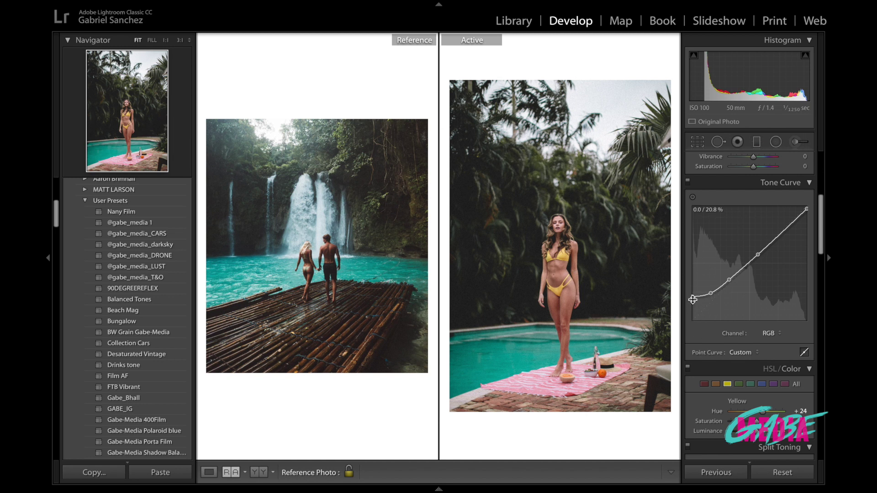
{"action": "left_click", "coordinate": [633, 295]}
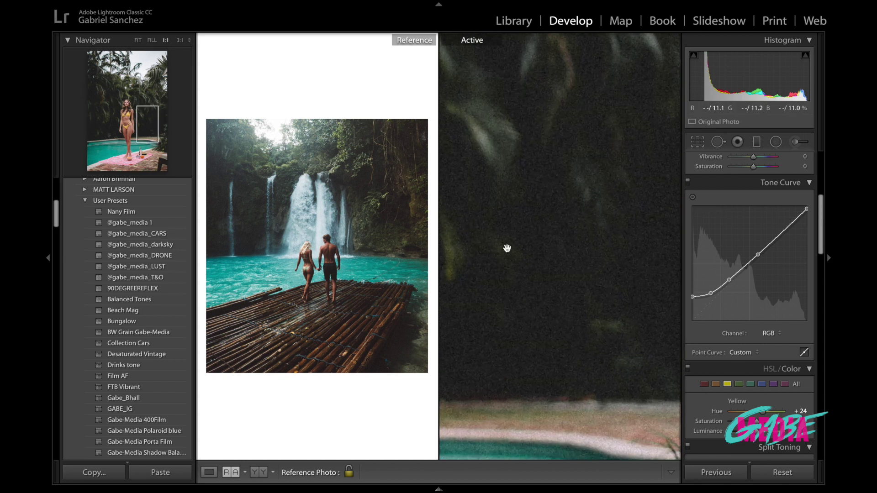
{"action": "left_click", "coordinate": [559, 241]}
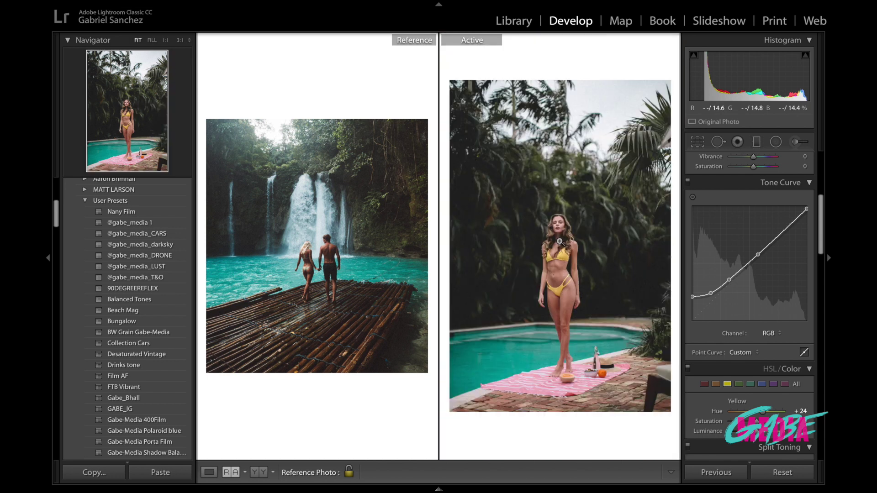
{"action": "left_click", "coordinate": [252, 228]}
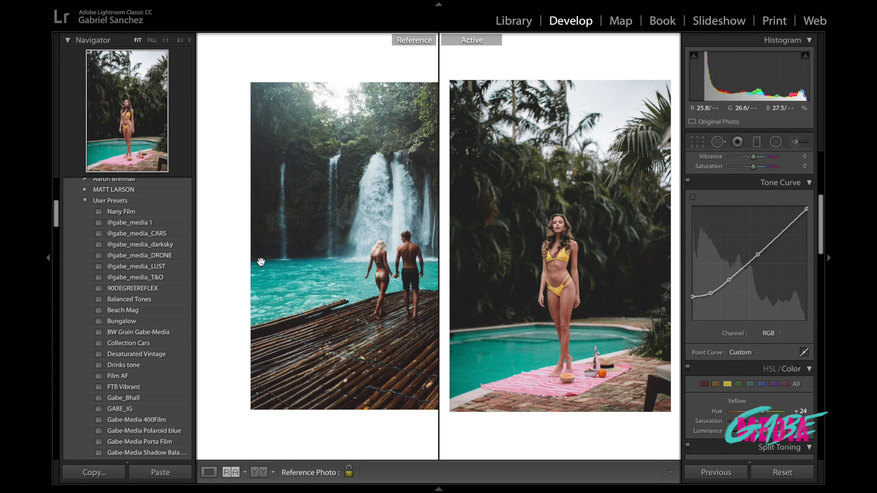
{"action": "left_click", "coordinate": [350, 356]}
{"action": "left_click", "coordinate": [400, 336]}
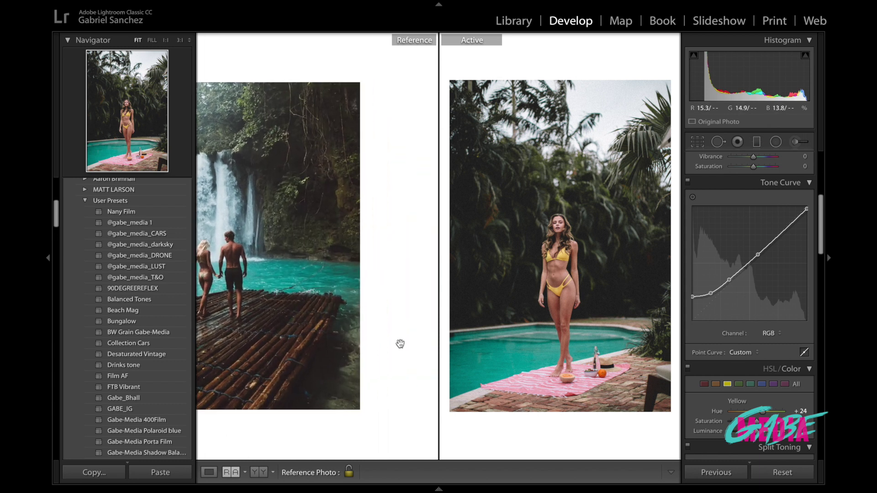
{"action": "left_click", "coordinate": [286, 286]}
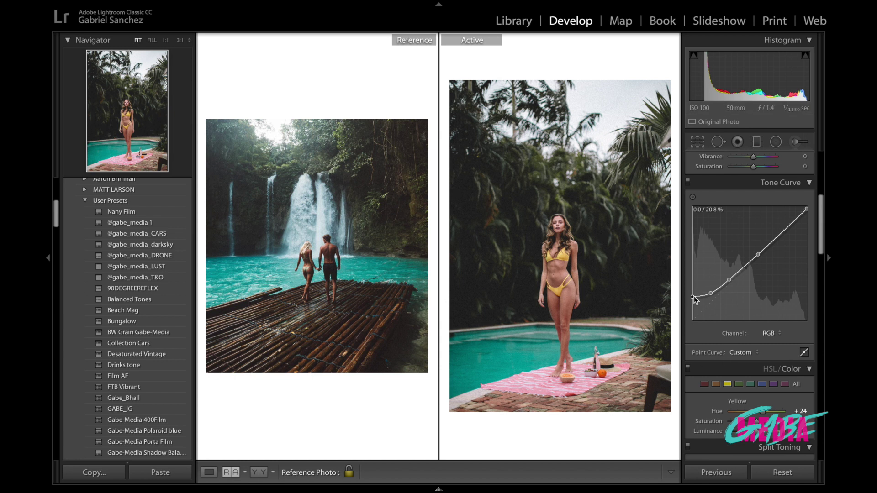
{"action": "mouse_move", "coordinate": [694, 297]}
{"action": "left_mouse_down"}
{"action": "mouse_move", "coordinate": [693, 310]}
{"action": "mouse_move", "coordinate": [693, 291]}
{"action": "mouse_move", "coordinate": [689, 302]}
{"action": "left_mouse_up"}
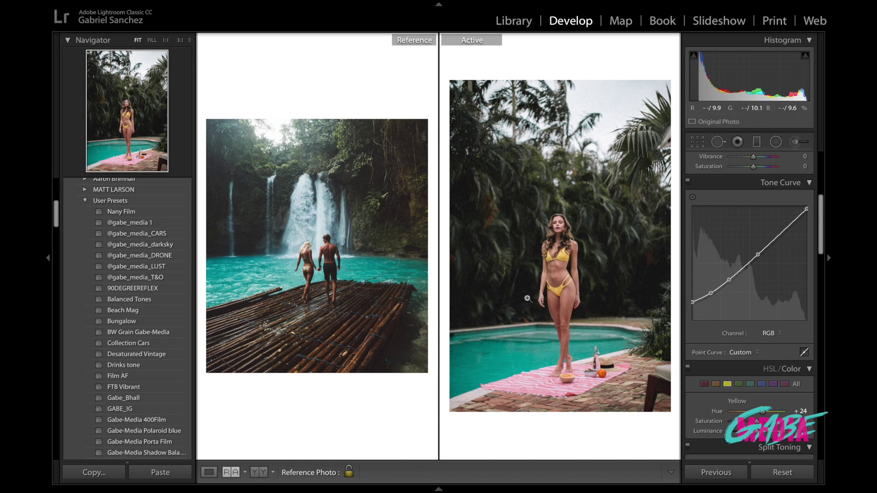
- Review the green and aqua colour adjustments and set the yellow hue to +25
{"action": "scroll", "coordinate": [786, 308], "scroll_direction": "down", "scroll_amount": 3}
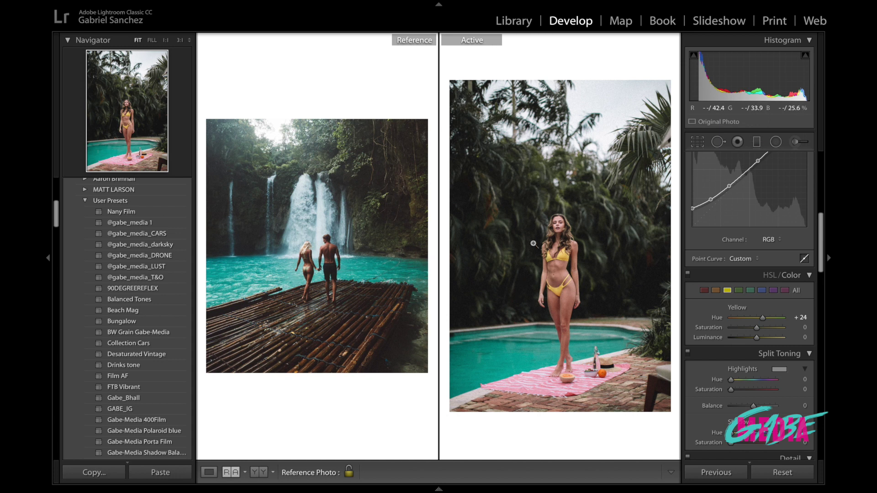
{"action": "left_click", "coordinate": [738, 290]}
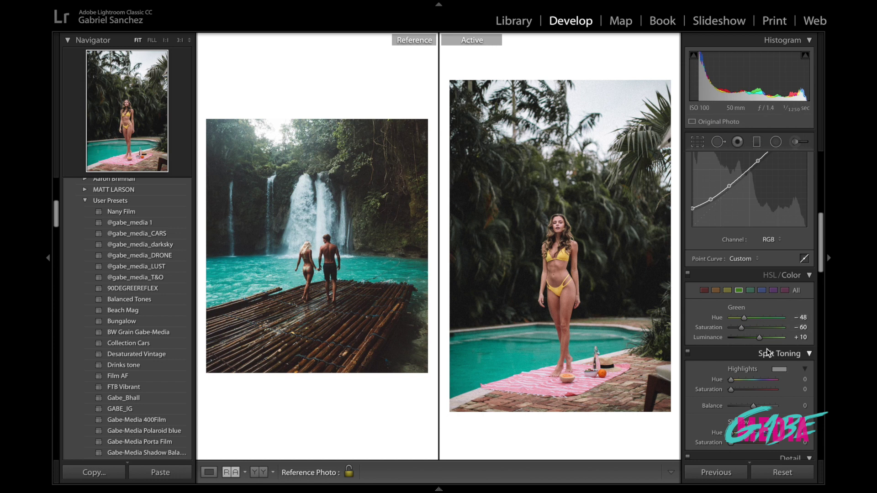
{"action": "left_click", "coordinate": [750, 290]}
{"action": "left_click", "coordinate": [727, 290]}
{"action": "left_click_drag", "start_coordinate": [760, 317], "coordinate": [741, 319]}
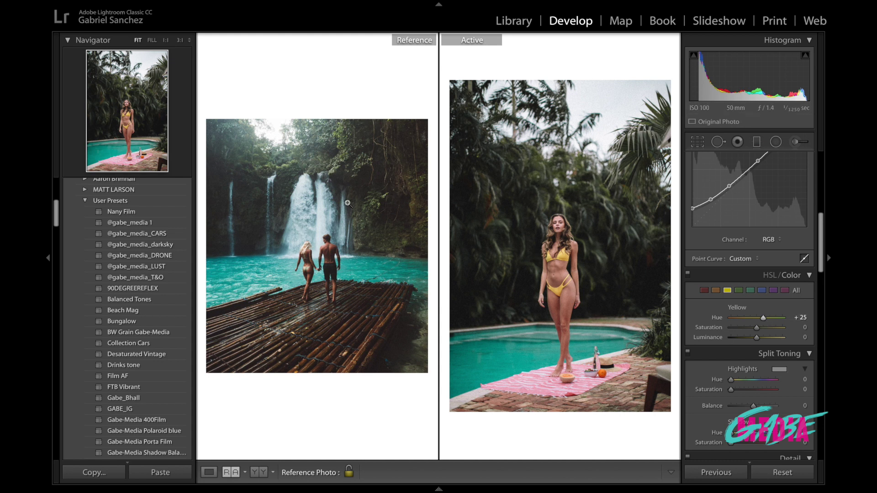
- Examine the blue colour adjustments, comparing the pool with the reference photo's water and with the unedited version
{"action": "left_click", "coordinate": [760, 291]}
{"action": "left_click", "coordinate": [245, 277]}
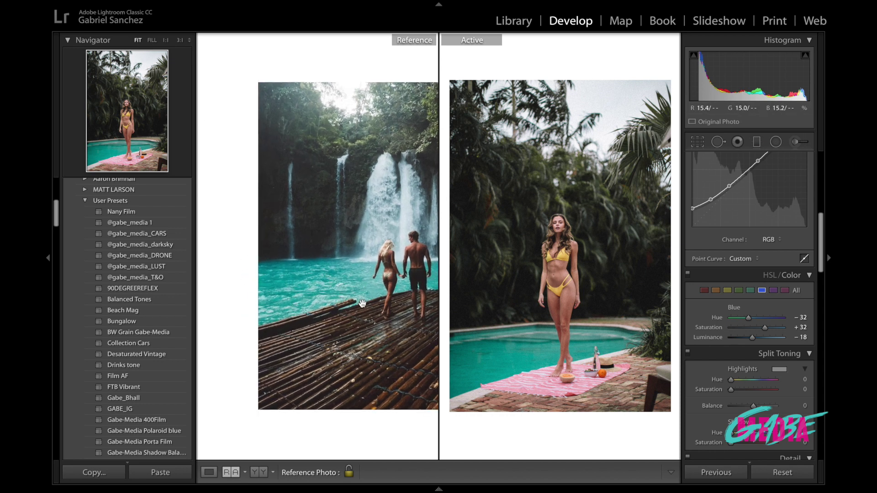
{"action": "left_click", "coordinate": [324, 297]}
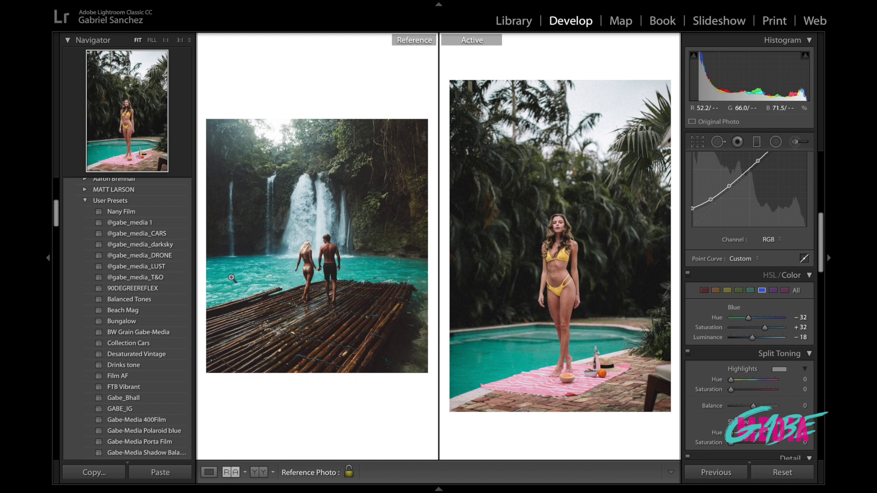
{"action": "left_click", "coordinate": [475, 360]}
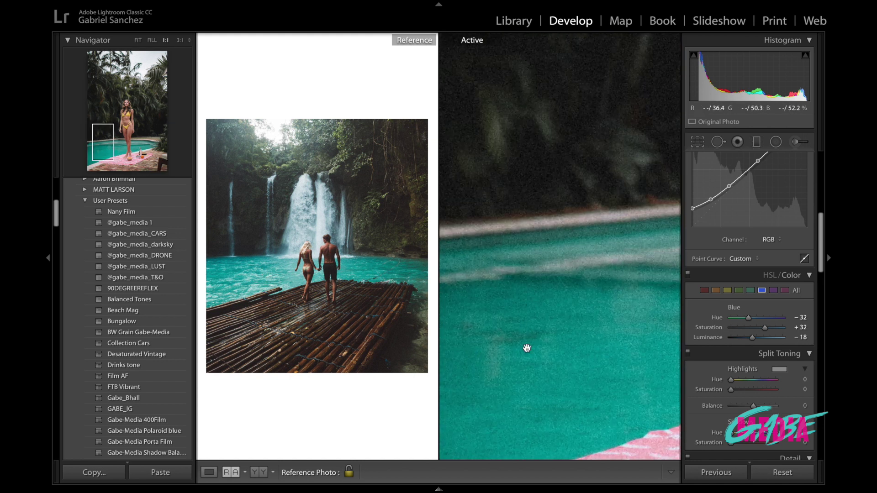
{"action": "left_click", "coordinate": [528, 349]}
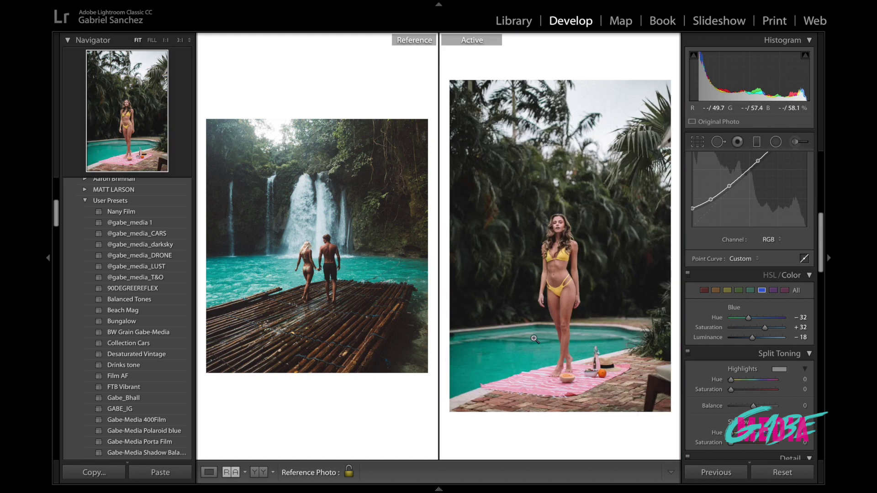
{"action": "key", "text": "backslash"}
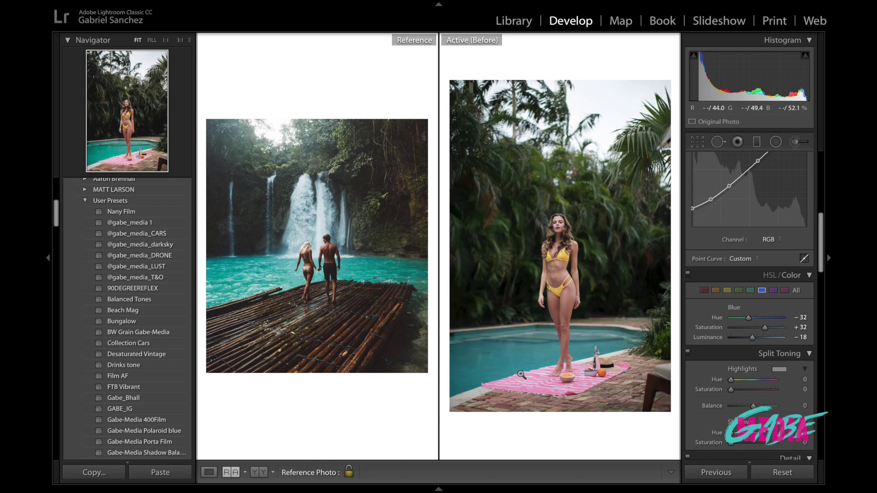
{"action": "key", "text": "backslash"}
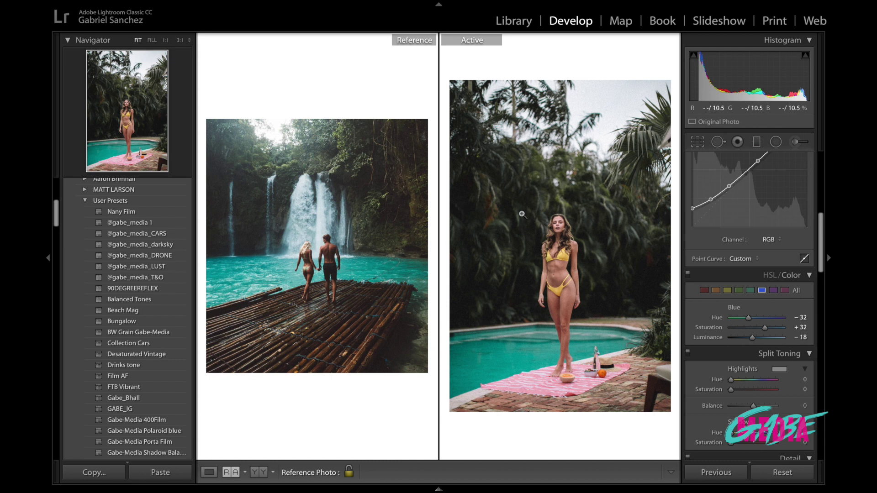
- Examine the split toning, sharpening and noise reduction settings, inspecting the woman in the poolside portrait up close
{"action": "scroll", "coordinate": [789, 294], "scroll_direction": "down", "scroll_amount": 3}
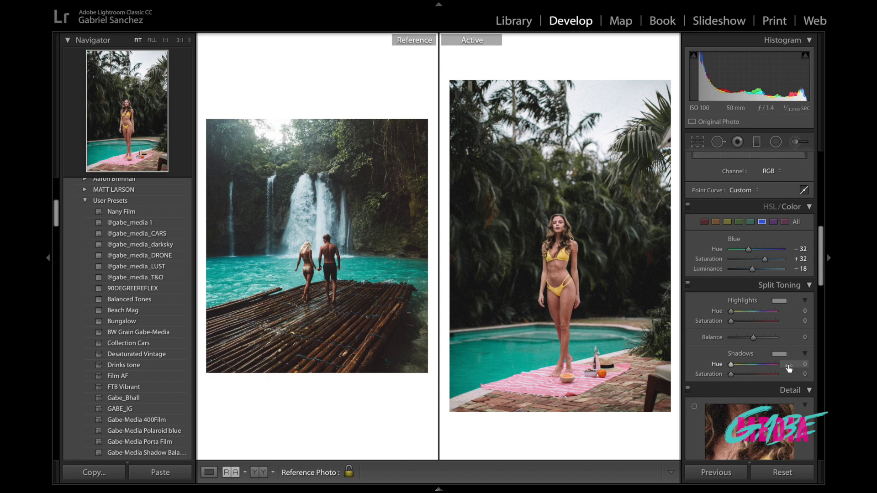
{"action": "scroll", "coordinate": [747, 377], "scroll_direction": "down", "scroll_amount": 6}
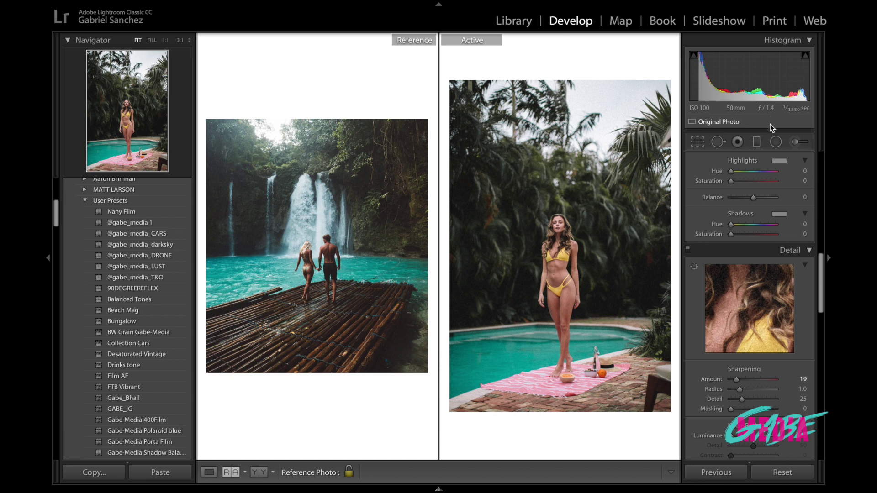
{"action": "left_click", "coordinate": [565, 232]}
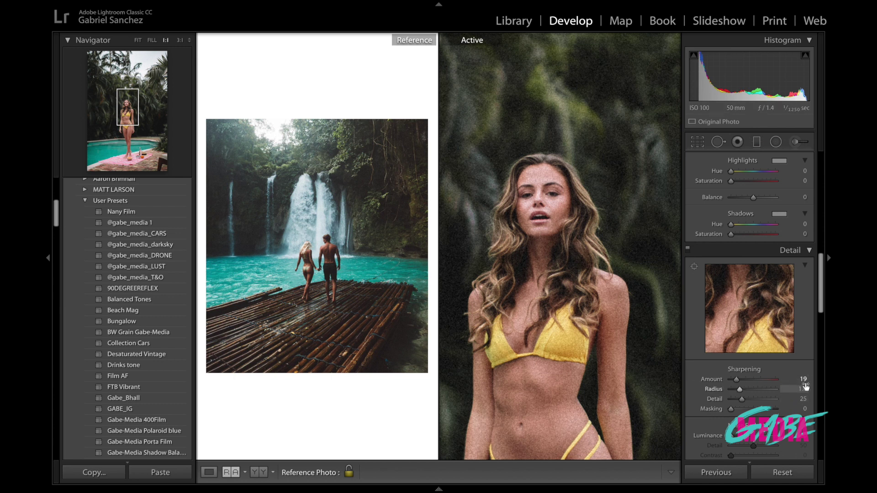
{"action": "left_click", "coordinate": [528, 255]}
{"action": "scroll", "coordinate": [747, 317], "scroll_direction": "down", "scroll_amount": 3}
{"action": "scroll", "coordinate": [747, 321], "scroll_direction": "down", "scroll_amount": 2}
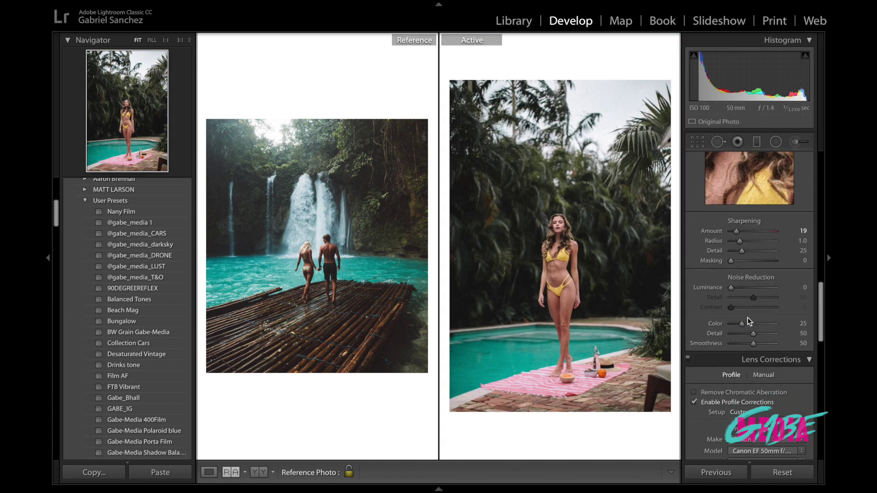
{"action": "left_click", "coordinate": [552, 242]}
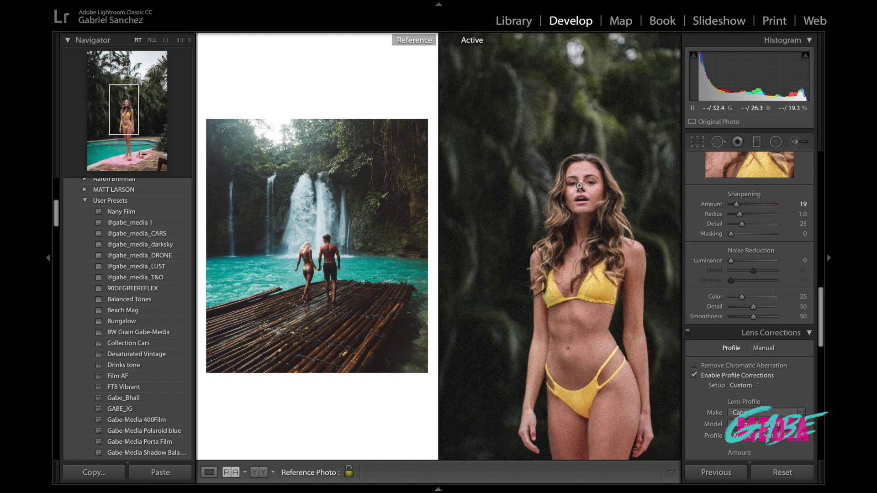
{"action": "left_click", "coordinate": [622, 381]}
- Compare the poolside portrait with and without its lens profile corrections, leaving them enabled
{"action": "scroll", "coordinate": [763, 395], "scroll_direction": "down", "scroll_amount": 3}
{"action": "scroll", "coordinate": [763, 396], "scroll_direction": "down", "scroll_amount": 2}
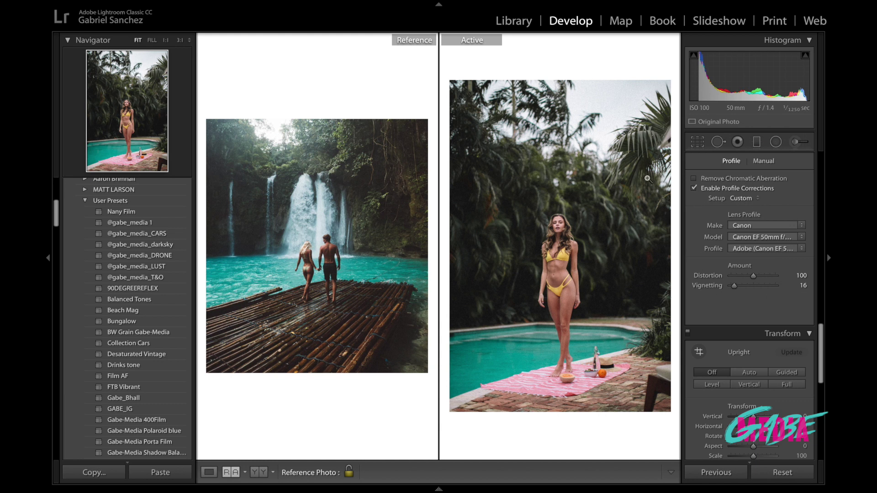
{"action": "left_click", "coordinate": [693, 188]}
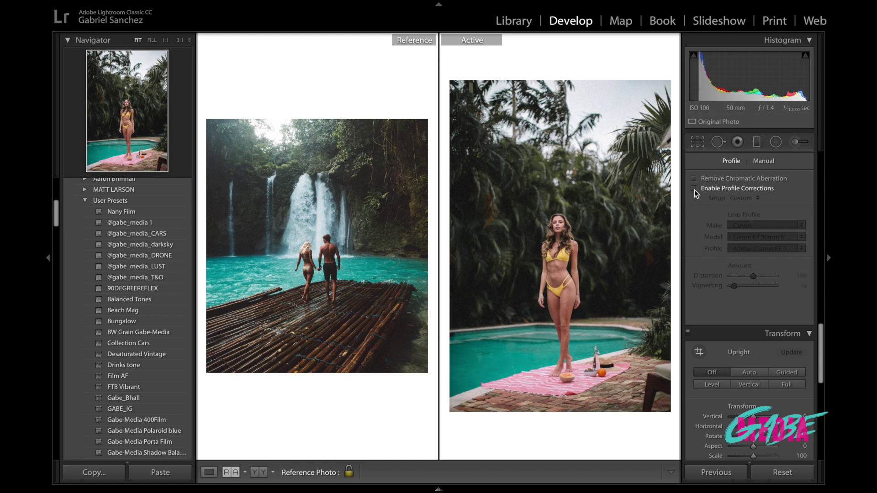
{"action": "left_click", "coordinate": [694, 189]}
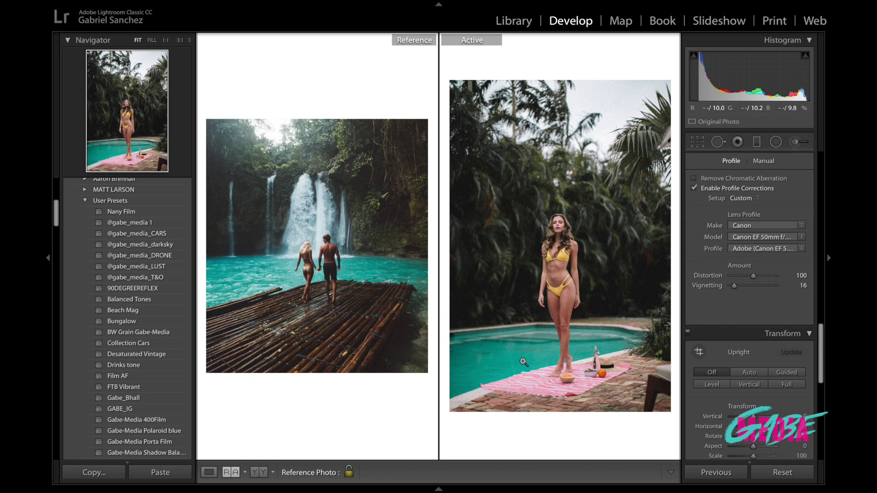
- Examine the grain and calibration settings, inspecting the people and fine texture in both photos up close
{"action": "scroll", "coordinate": [752, 313], "scroll_direction": "down", "scroll_amount": 10}
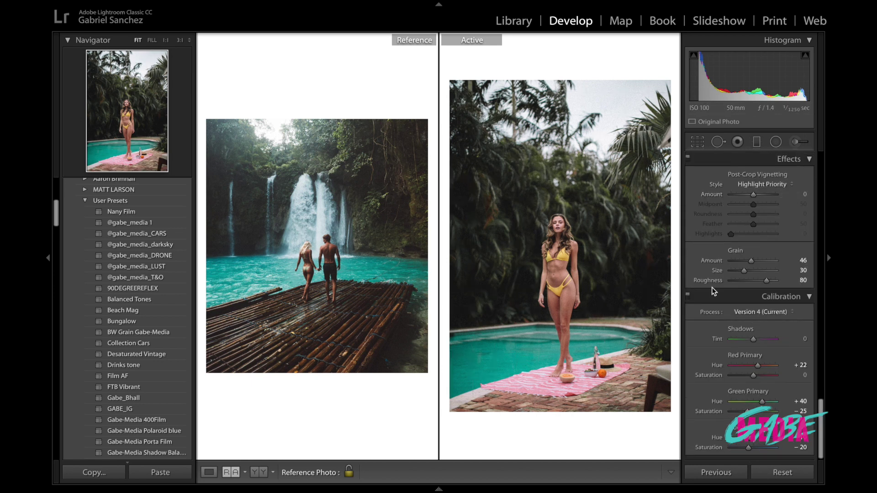
{"action": "left_click", "coordinate": [309, 269]}
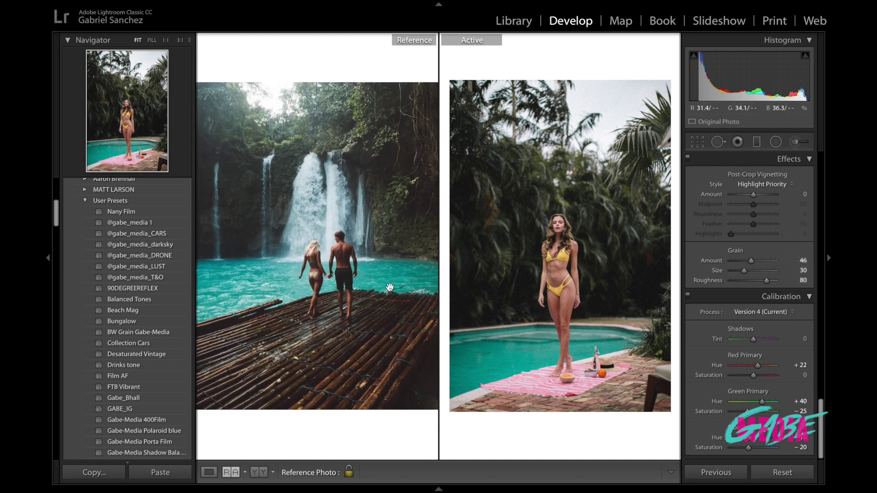
{"action": "left_click", "coordinate": [336, 208]}
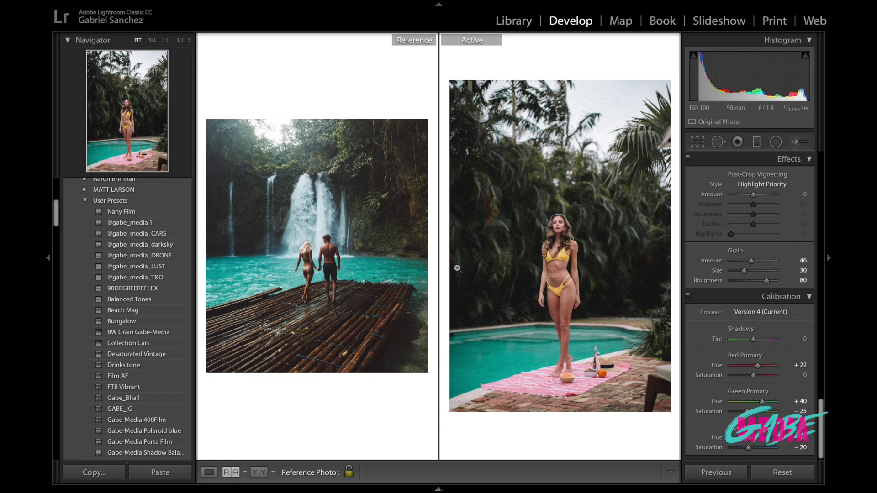
{"action": "left_click", "coordinate": [558, 258]}
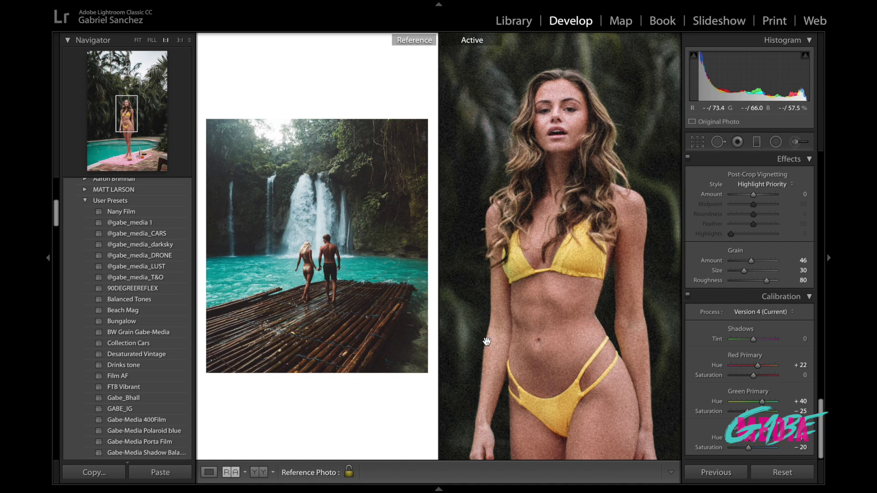
{"action": "left_click", "coordinate": [526, 292]}
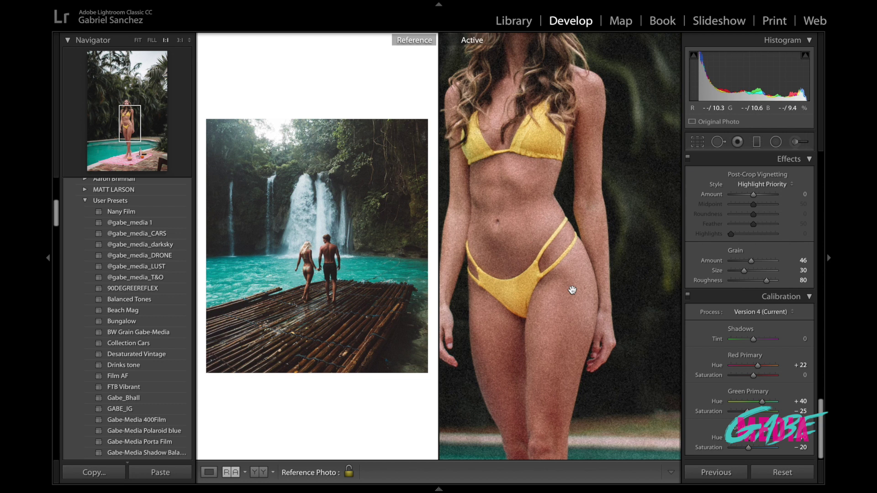
{"action": "left_click", "coordinate": [481, 201]}
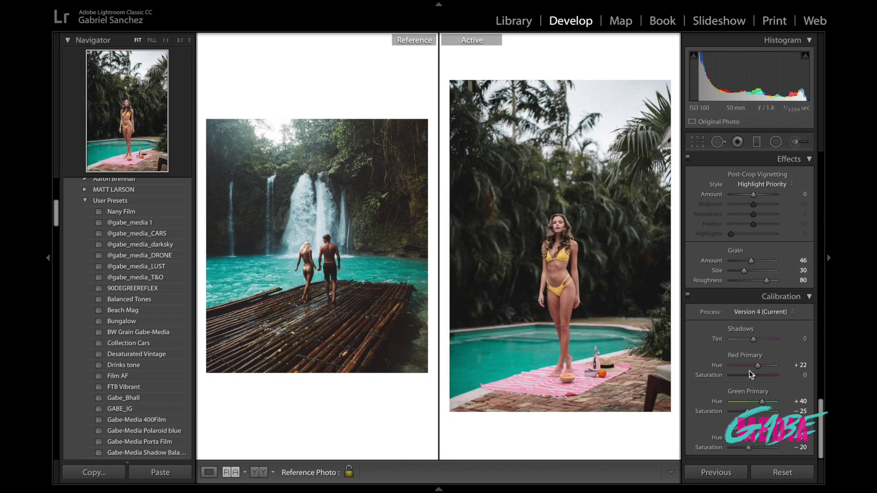
- Compare the poolside portrait's edited and unedited versions against the reference waterfall photo
{"action": "scroll", "coordinate": [749, 371], "scroll_direction": "up", "scroll_amount": 5}
{"action": "scroll", "coordinate": [749, 371], "scroll_direction": "up", "scroll_amount": 8}
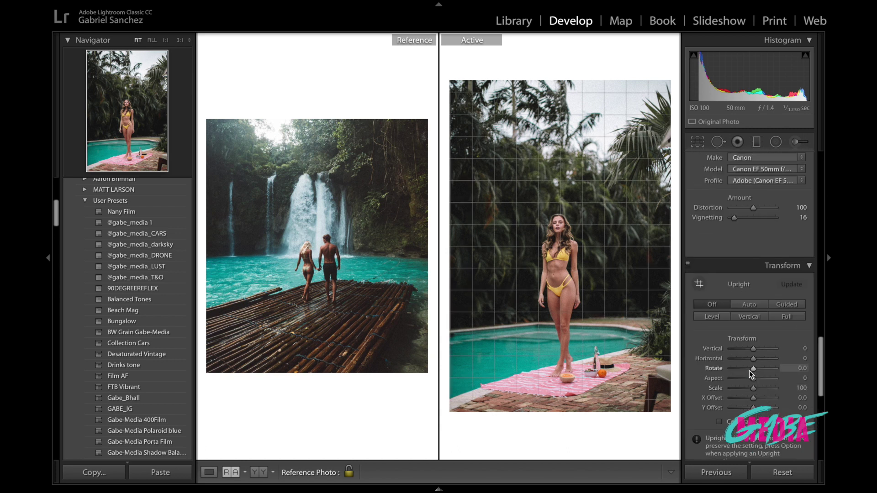
{"action": "scroll", "coordinate": [749, 371], "scroll_direction": "up", "scroll_amount": 6}
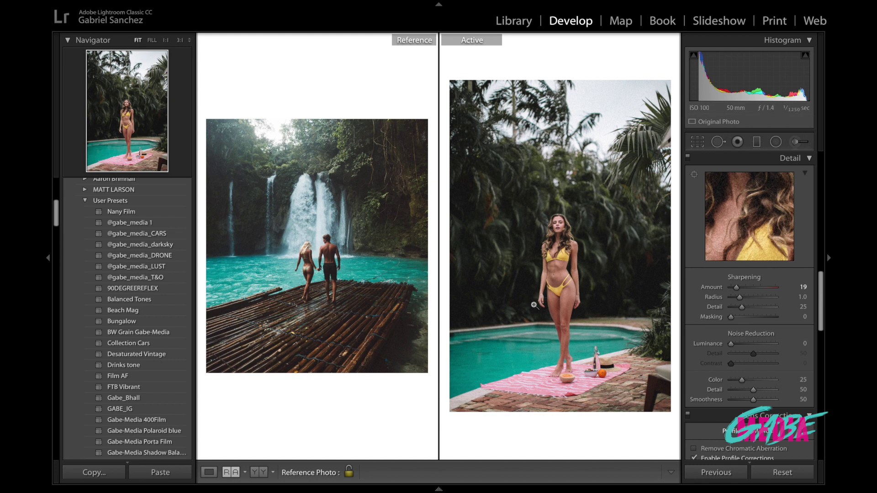
{"action": "key", "text": "backslash"}
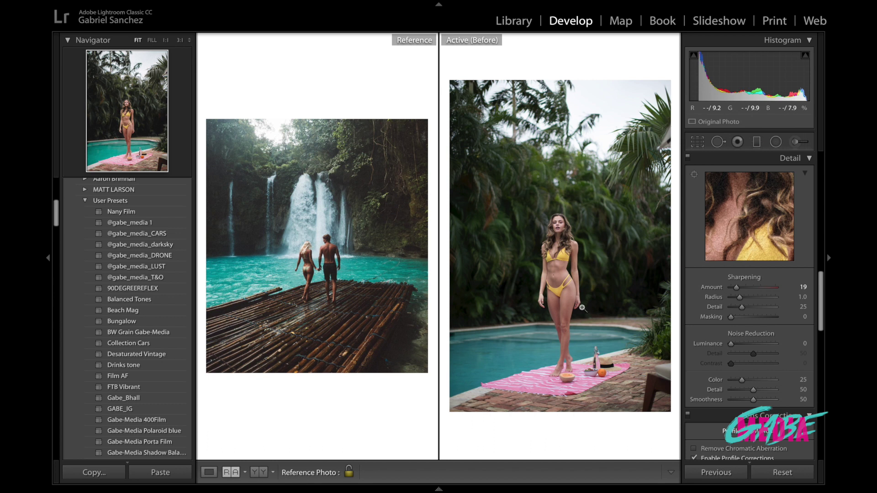
{"action": "key", "text": "backslash"}
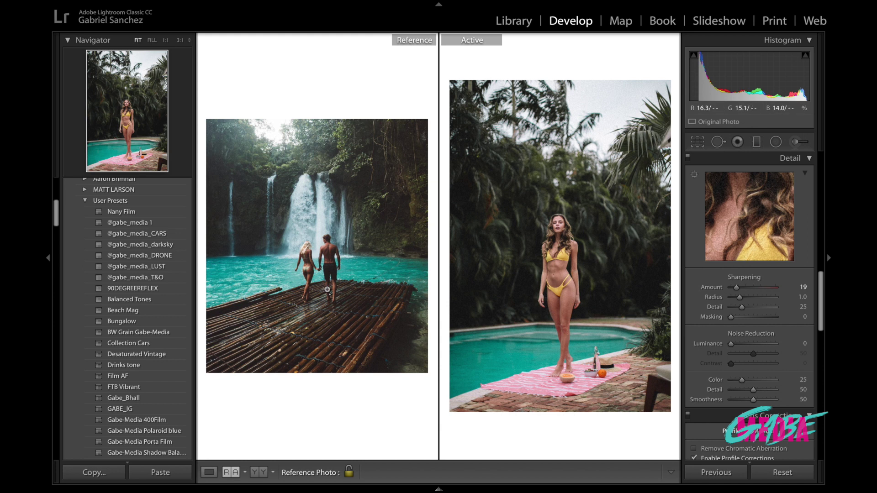
{"action": "key", "text": "backslash"}
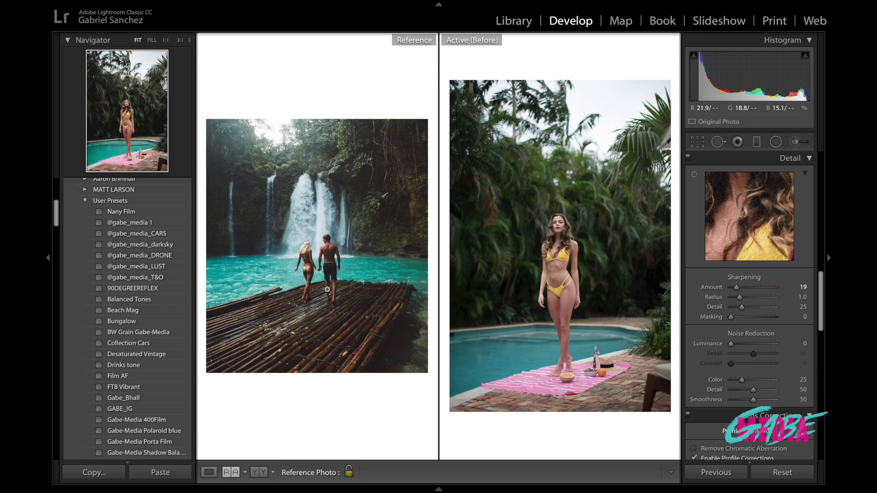
{"action": "key", "text": "backslash"}
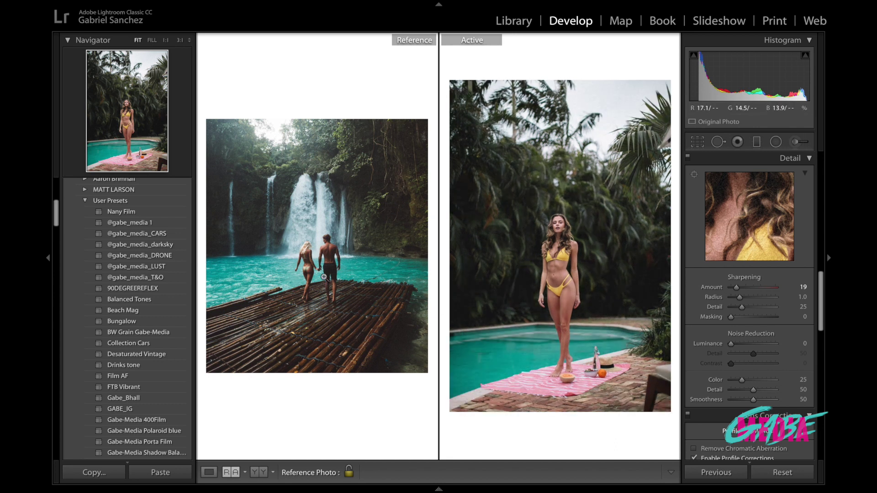
- Enlarge the couple in the reference photo and set the portrait's orange luminance to -19
{"action": "left_click", "coordinate": [315, 238]}
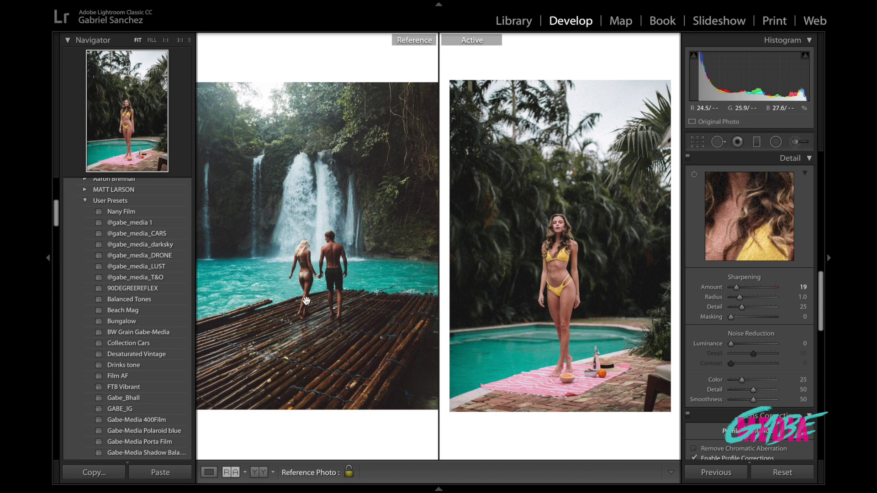
{"action": "scroll", "coordinate": [716, 291], "scroll_direction": "up", "scroll_amount": 5}
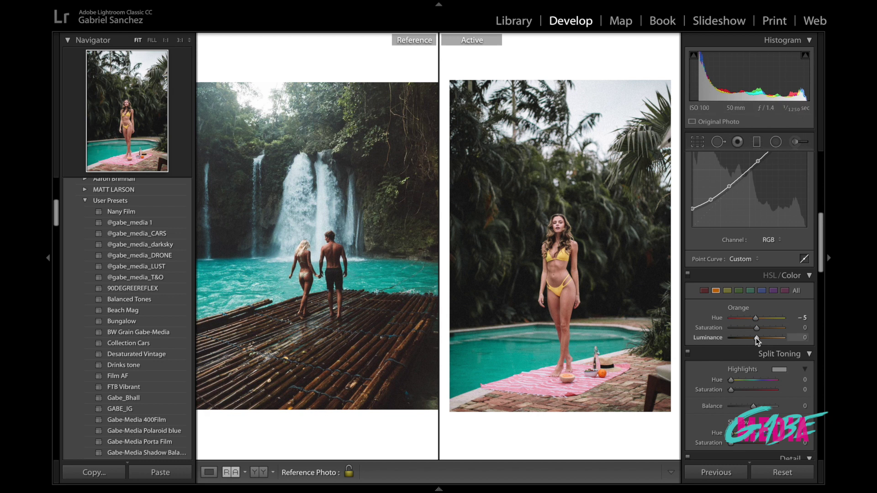
{"action": "left_click_drag", "start_coordinate": [756, 340], "coordinate": [753, 340]}
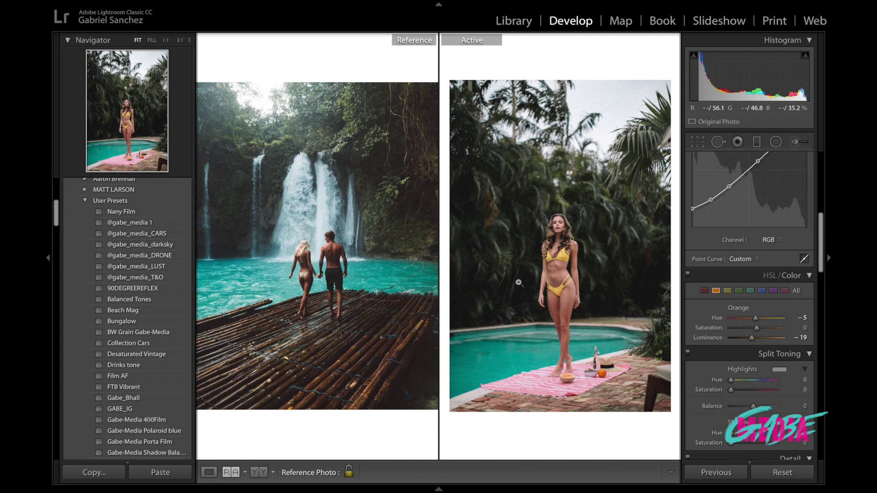
- Examine the red colour adjustments and the woman's skin up close, and review the basic settings against the reference photo
{"action": "left_click", "coordinate": [705, 292]}
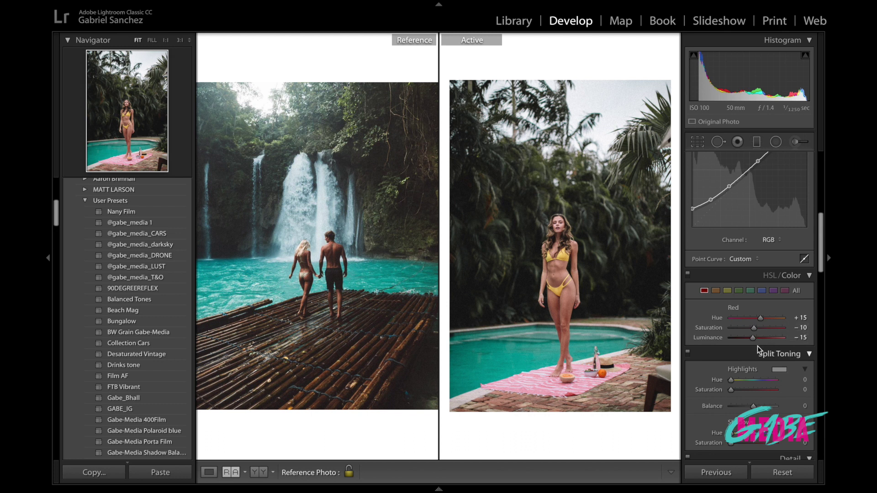
{"action": "left_click", "coordinate": [558, 266]}
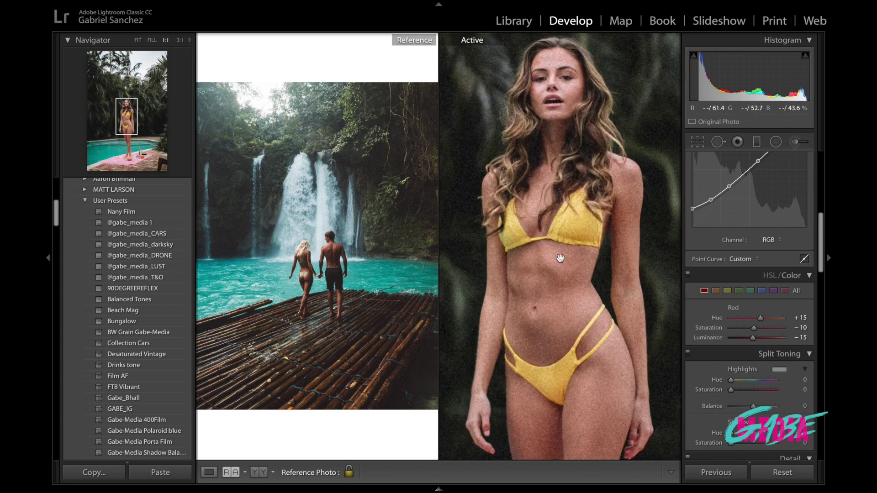
{"action": "left_click", "coordinate": [545, 257]}
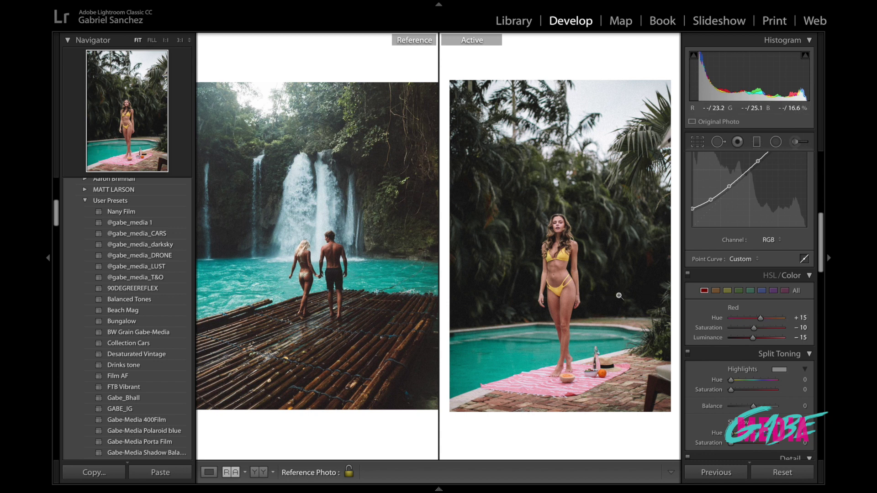
{"action": "scroll", "coordinate": [737, 326], "scroll_direction": "up", "scroll_amount": 6}
{"action": "scroll", "coordinate": [735, 328], "scroll_direction": "down", "scroll_amount": 1}
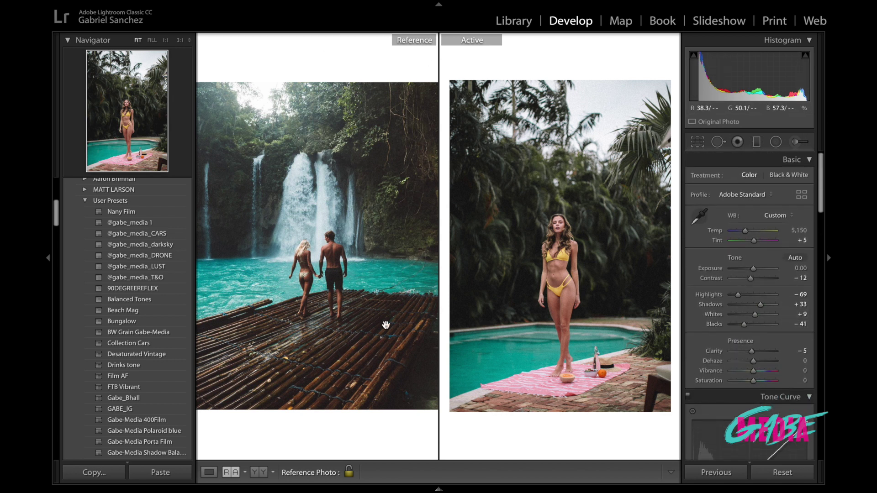
{"action": "left_click", "coordinate": [322, 290]}
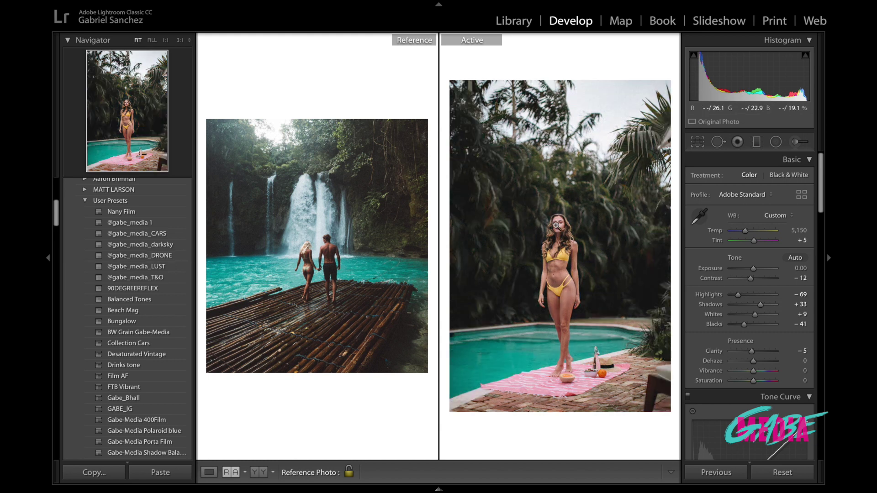
- Select the portrait of the woman in the white archway from the Library grid and open it for developing
{"action": "key", "text": "g"}
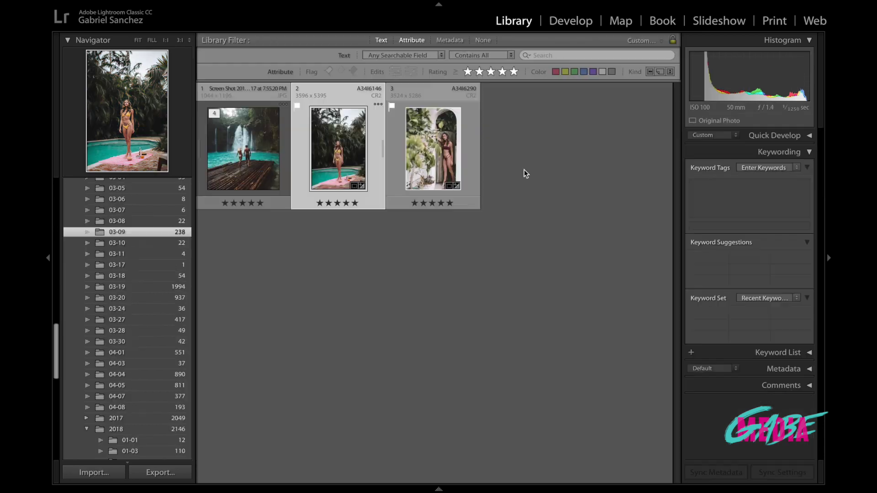
{"action": "left_click", "coordinate": [434, 171]}
{"action": "key", "text": "d"}
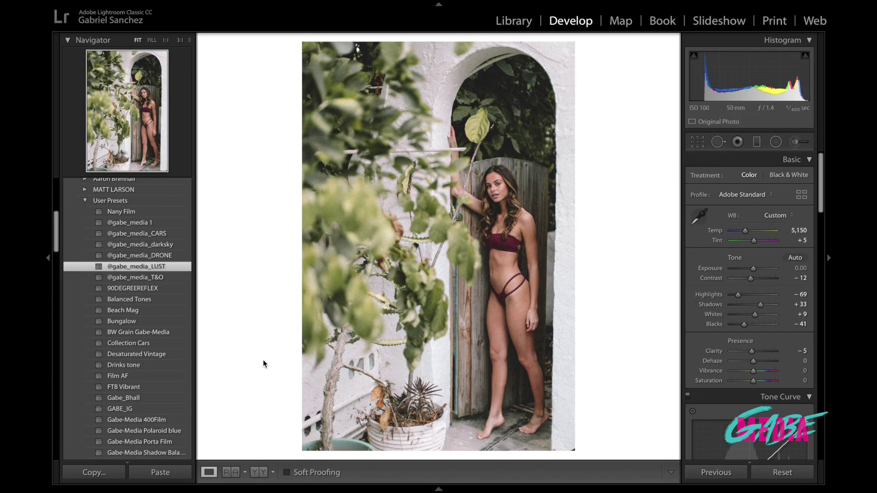
- Compare the archway portrait's edited and unedited versions, and review its tone curve and red colour adjustments
{"action": "key", "text": "backslash"}
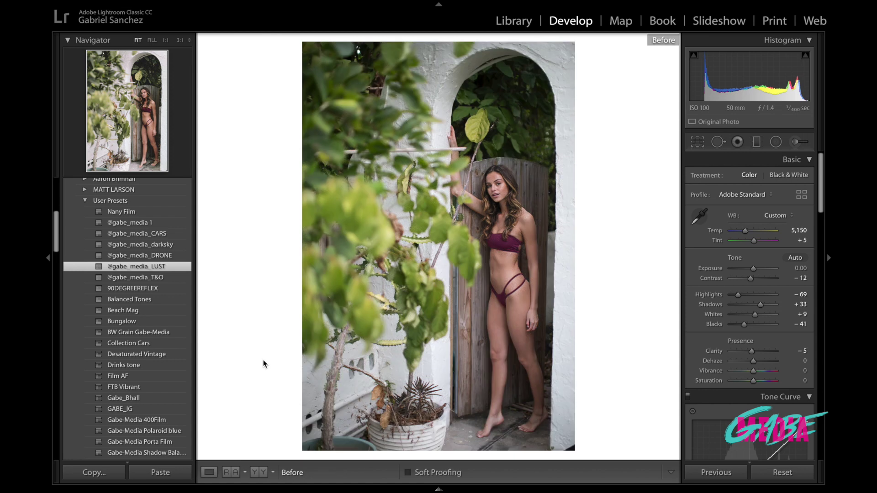
{"action": "key", "text": "backslash"}
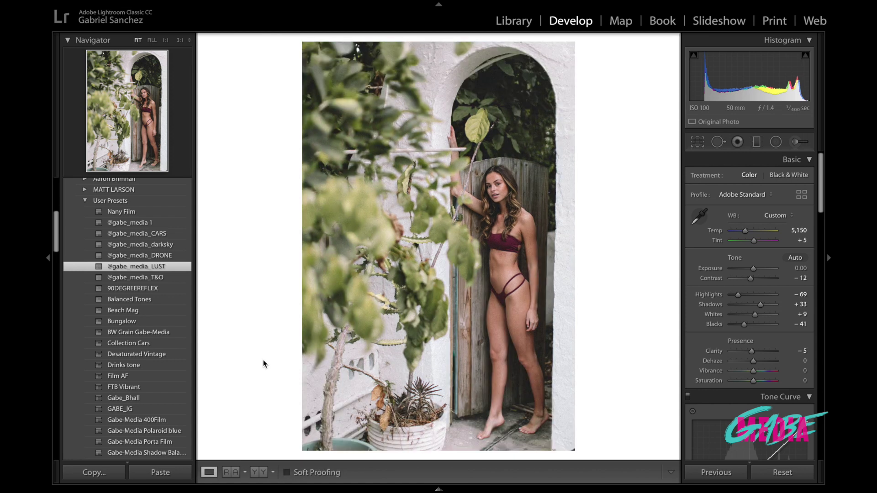
{"action": "key", "text": "backslash"}
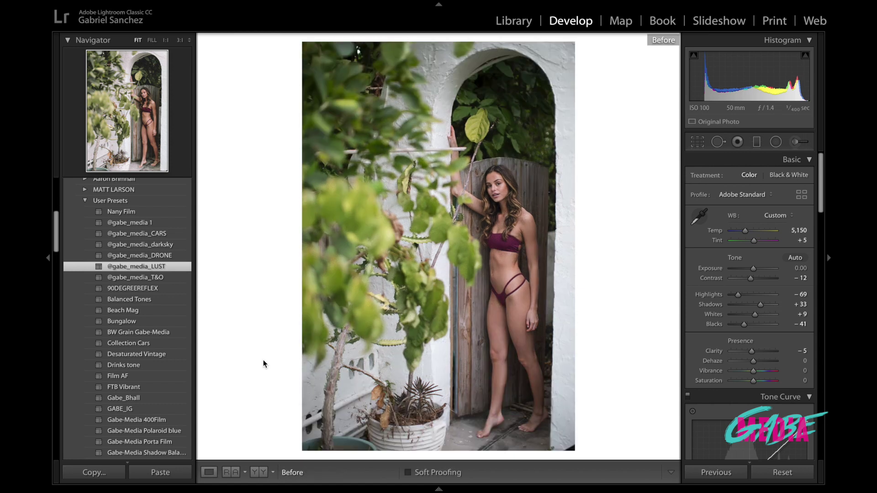
{"action": "key", "text": "backslash"}
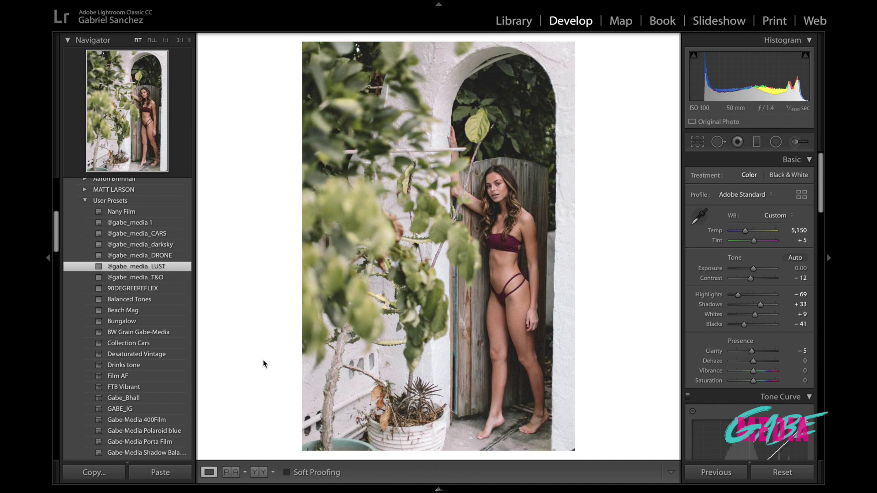
{"action": "key", "text": "backslash"}
{"action": "key", "text": "backslash"}
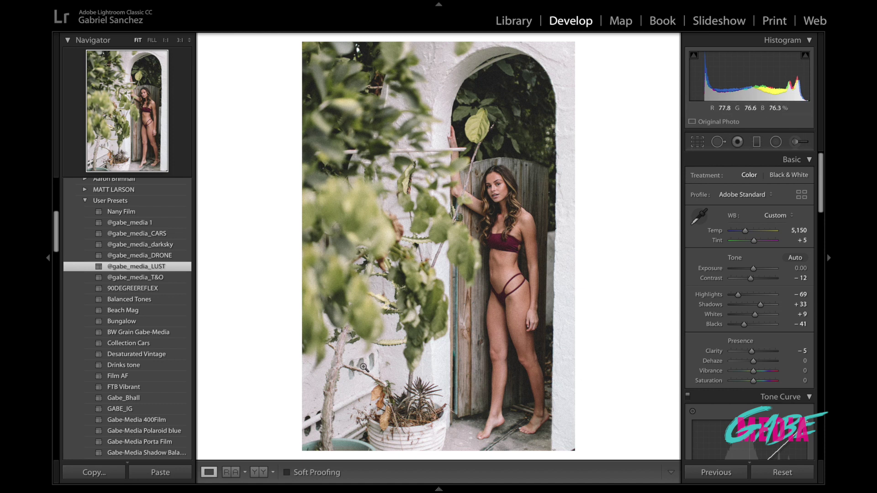
{"action": "key", "text": "backslash"}
{"action": "key", "text": "backslash"}
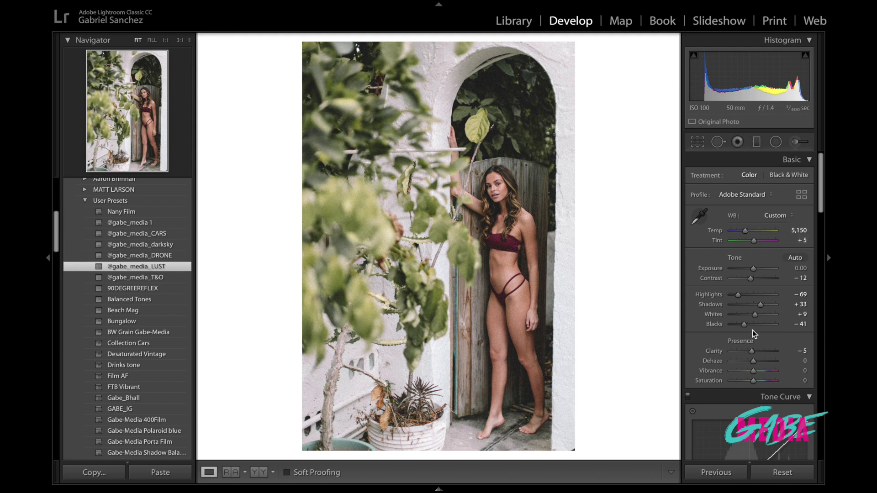
{"action": "scroll", "coordinate": [752, 330], "scroll_direction": "down", "scroll_amount": 10}
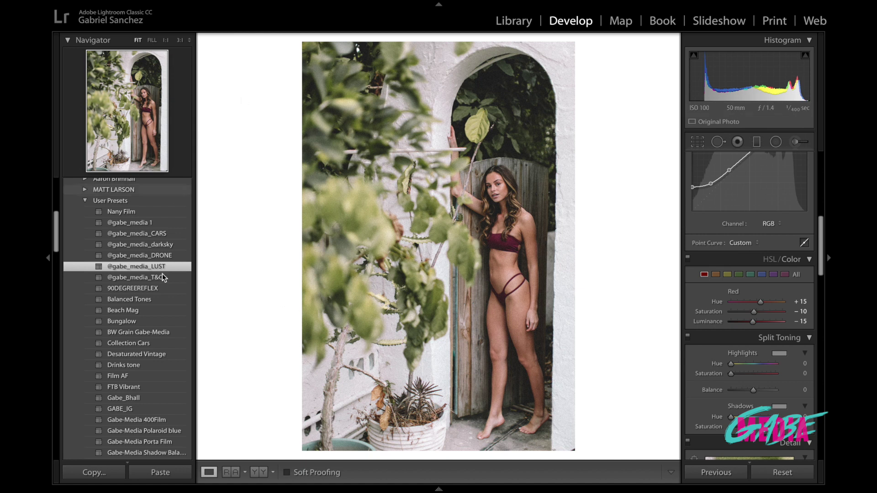
{"action": "scroll", "coordinate": [738, 316], "scroll_direction": "up", "scroll_amount": 10}
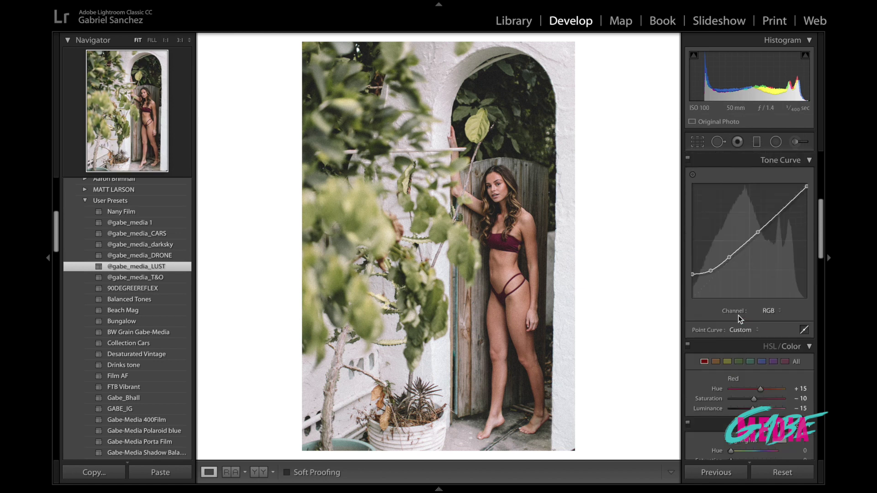